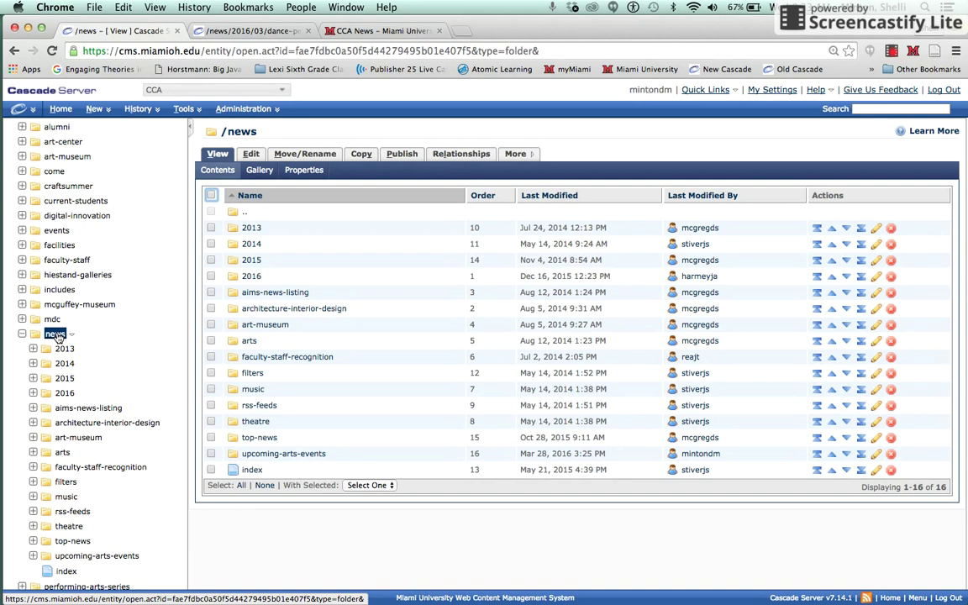
Start a new News Article page in the news/2016/03 folder and set its system name to dance-performance
click(62, 393)
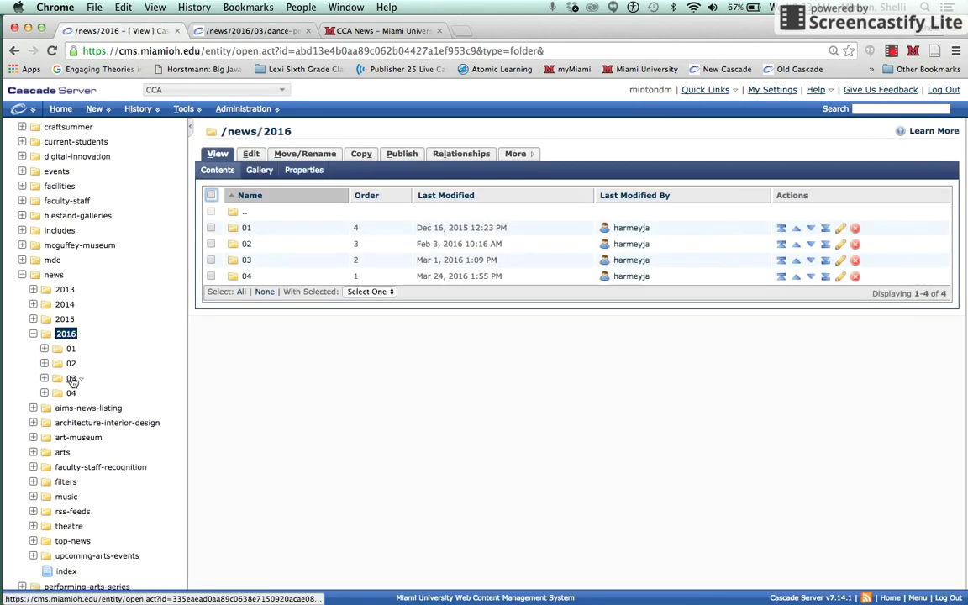
click(72, 380)
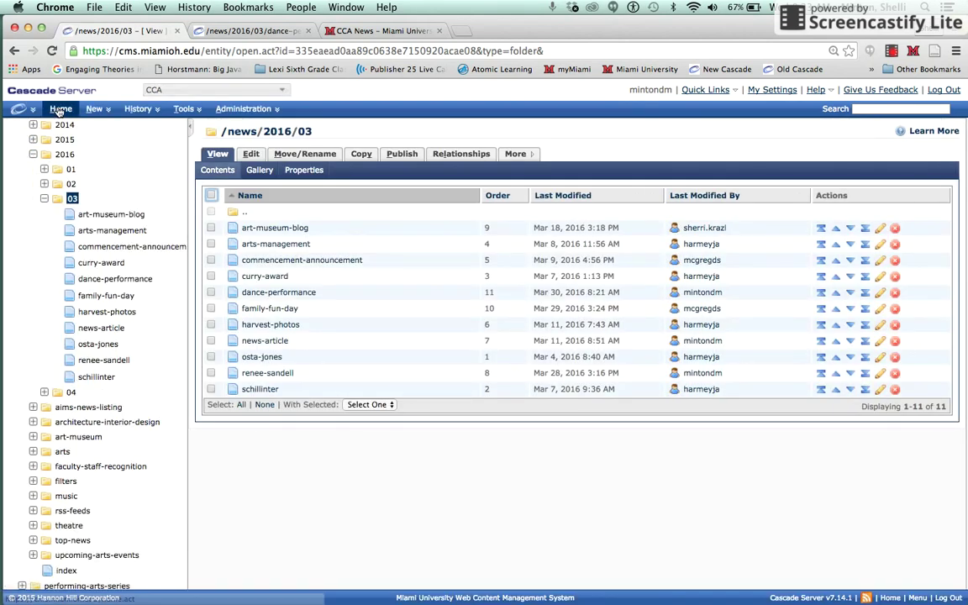
click(107, 115)
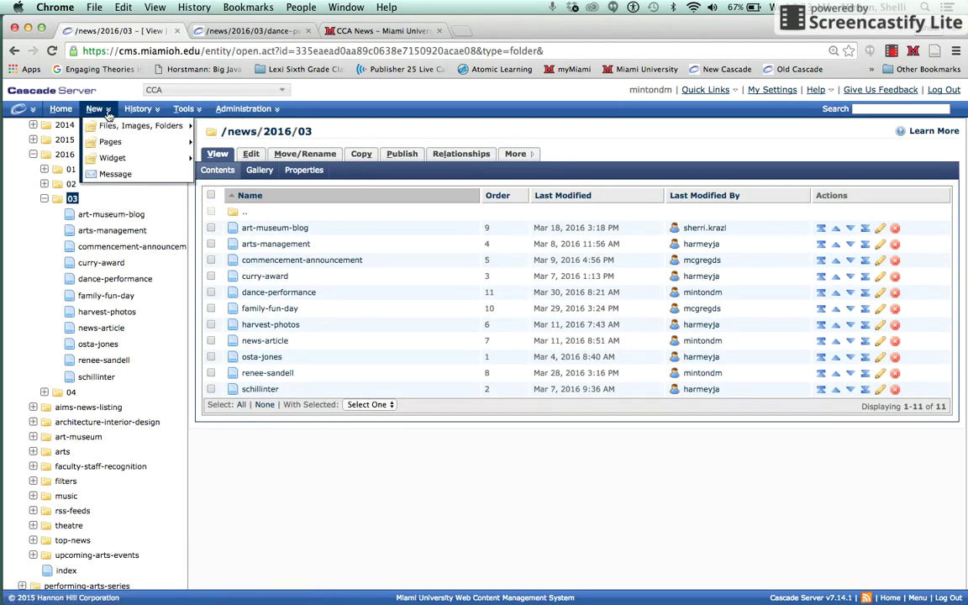
mouse_move(115, 142)
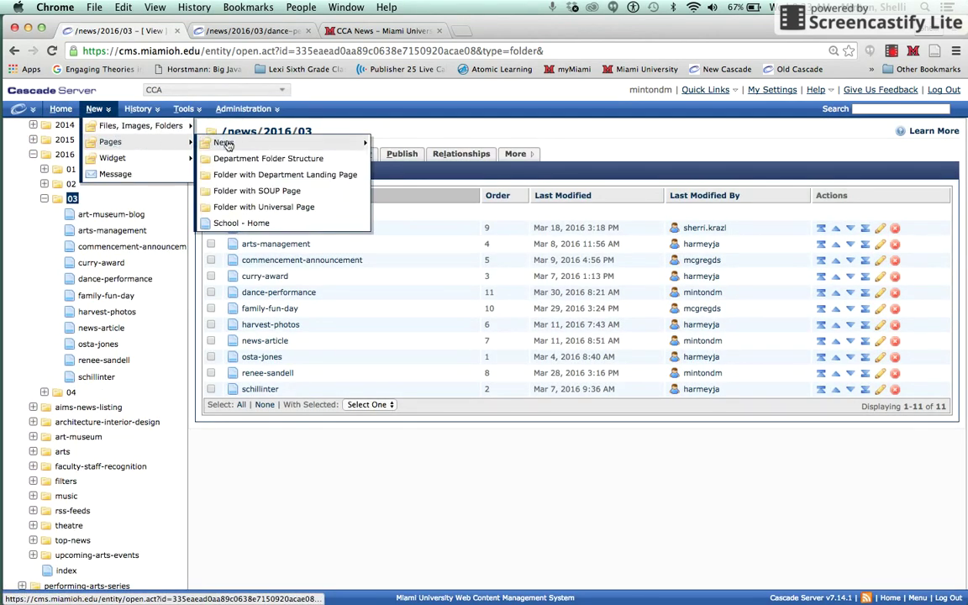
mouse_move(235, 146)
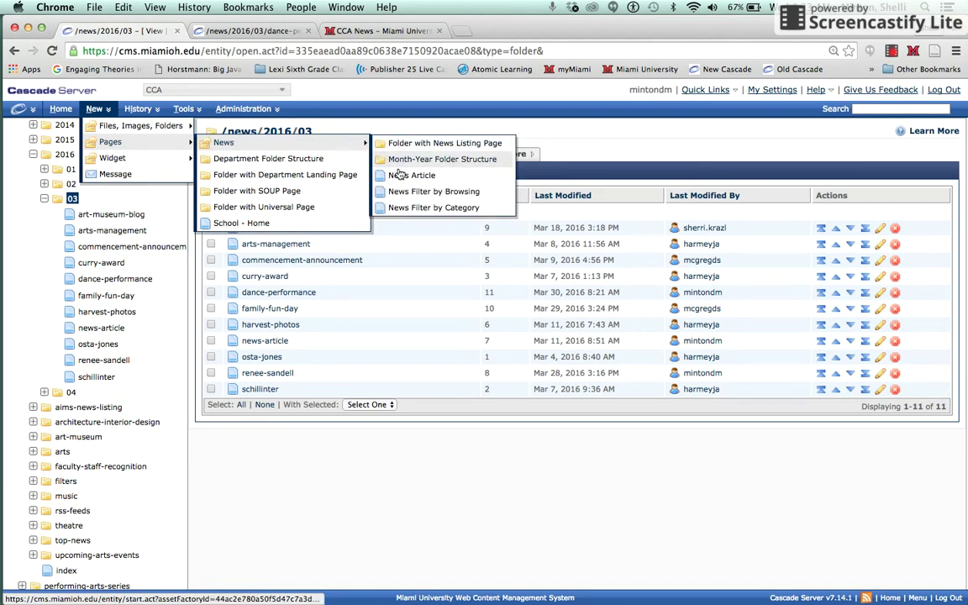
click(405, 179)
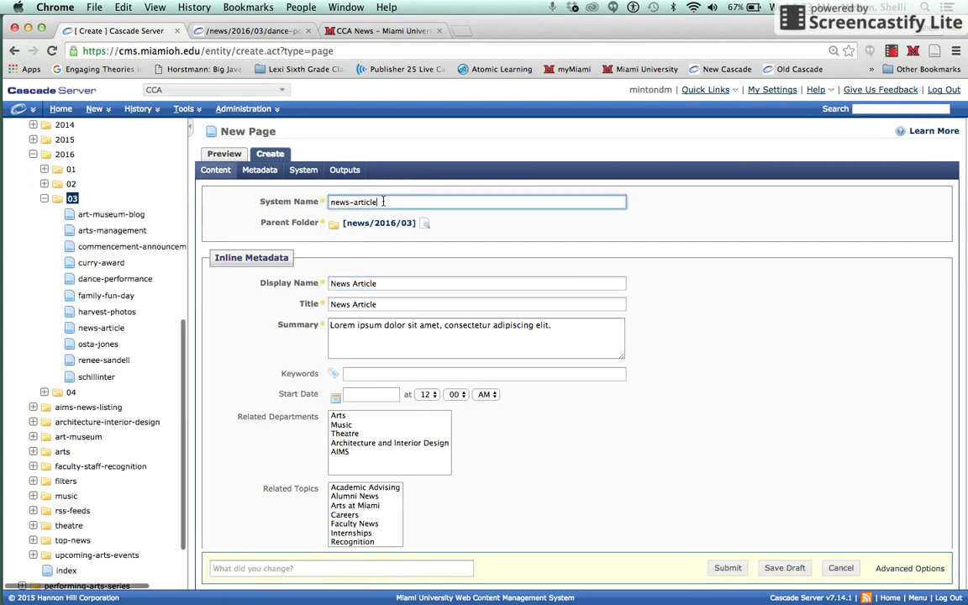
click(317, 202)
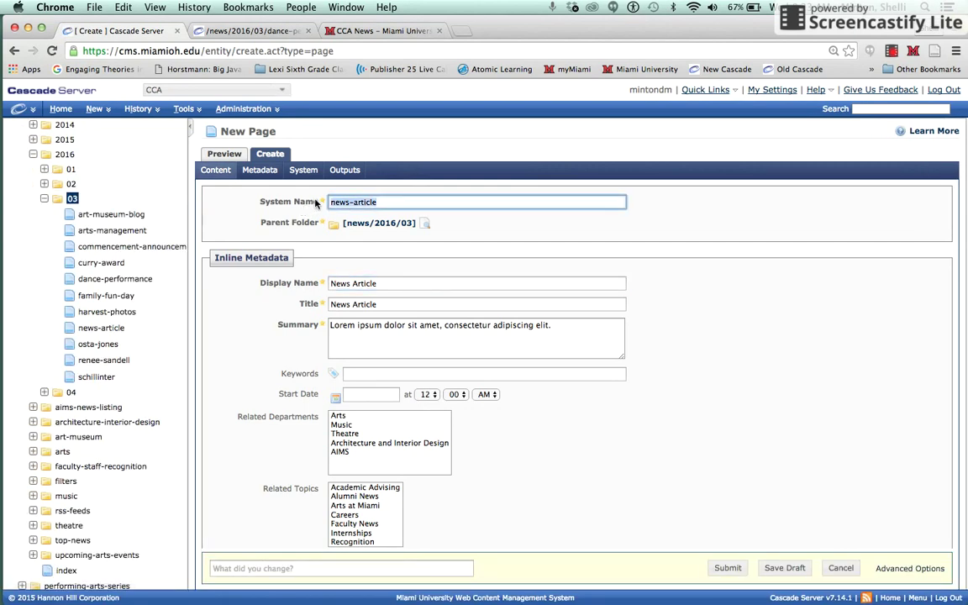
text(dance-performance)
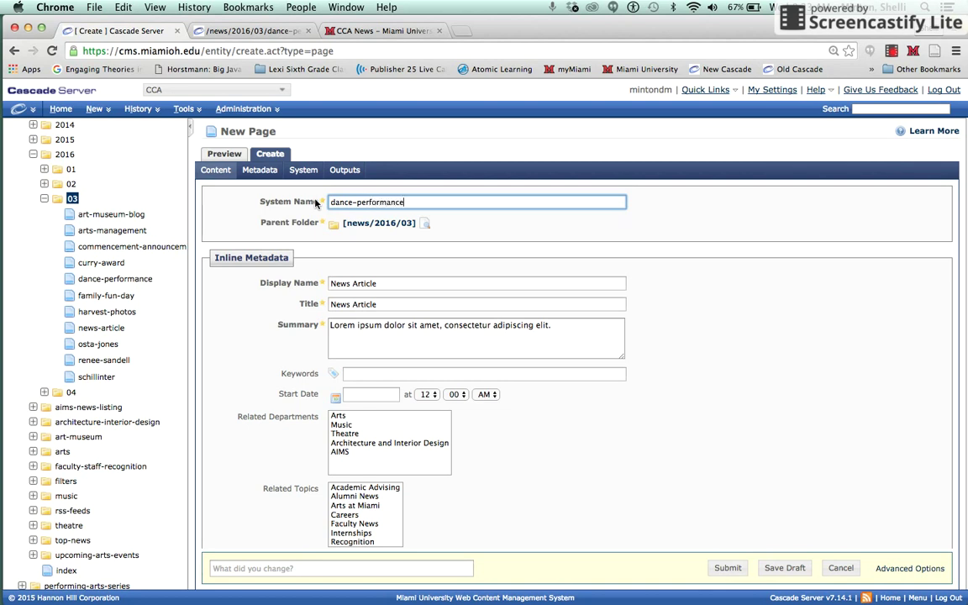
In the existing dance-performance page's edit form, add a period to the end of the Summary
click(245, 34)
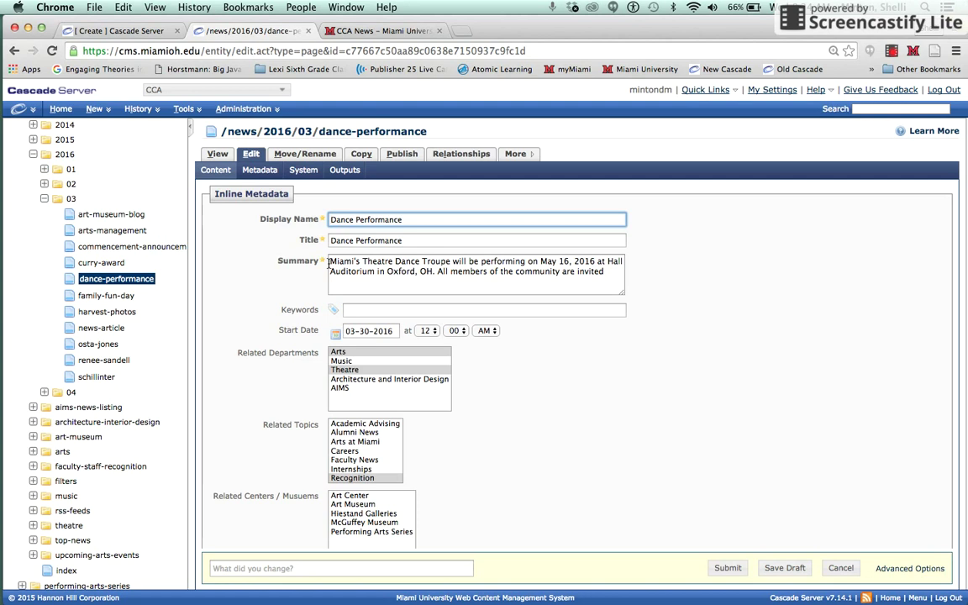
click(604, 273)
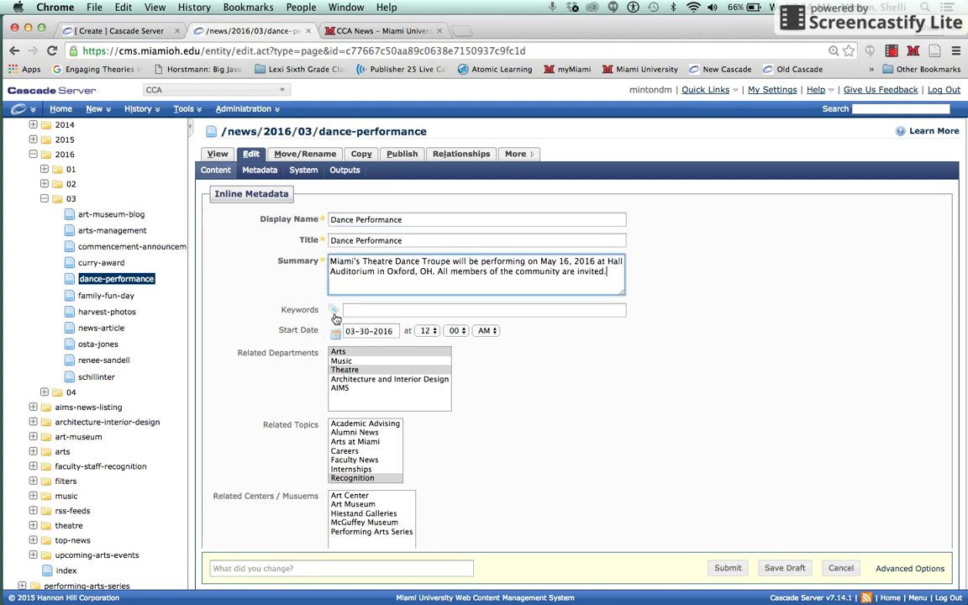
click(352, 308)
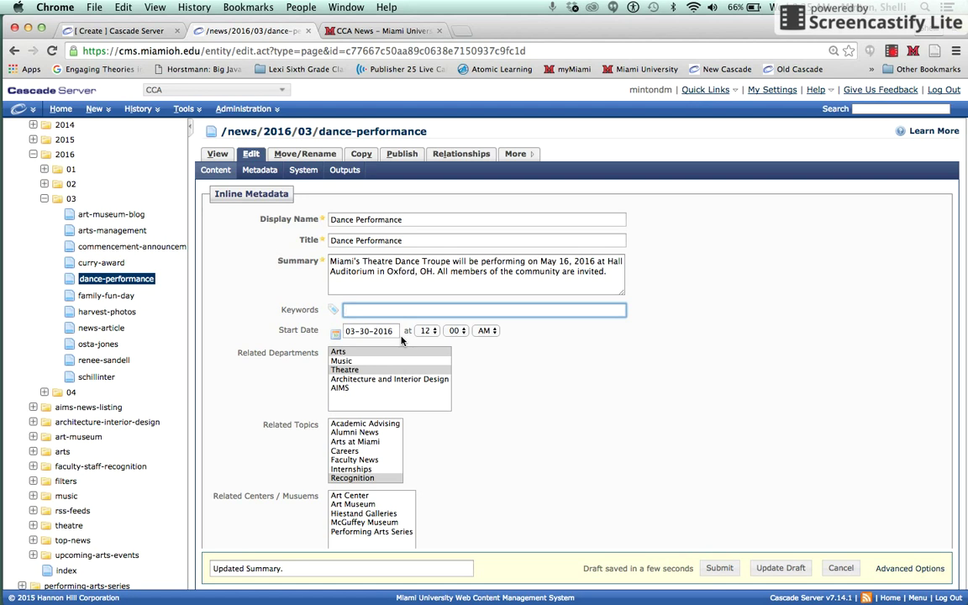
Set the related departments to Theatre and Arts, and the related topic to Arts at Miami
click(349, 370)
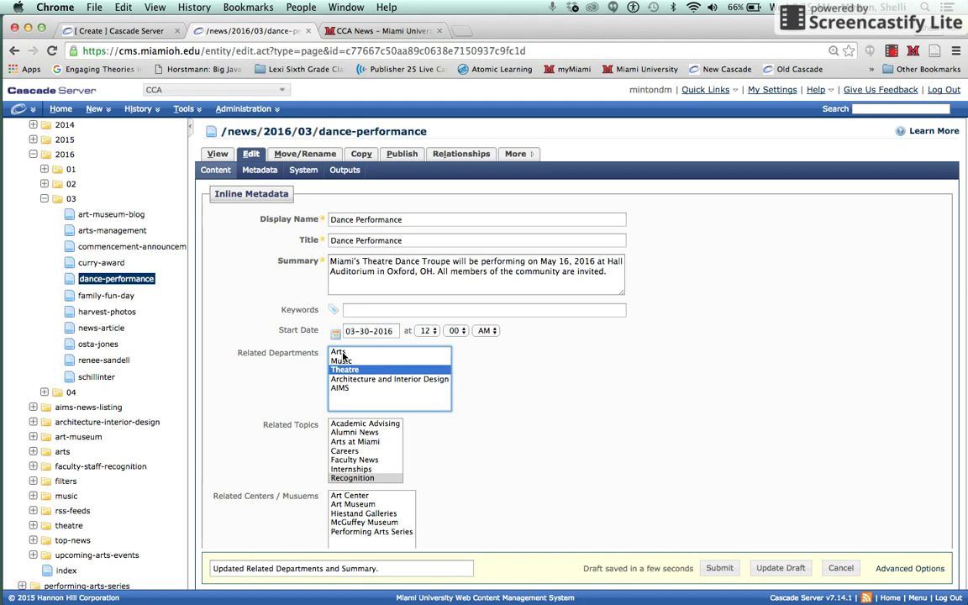
super+click(339, 352)
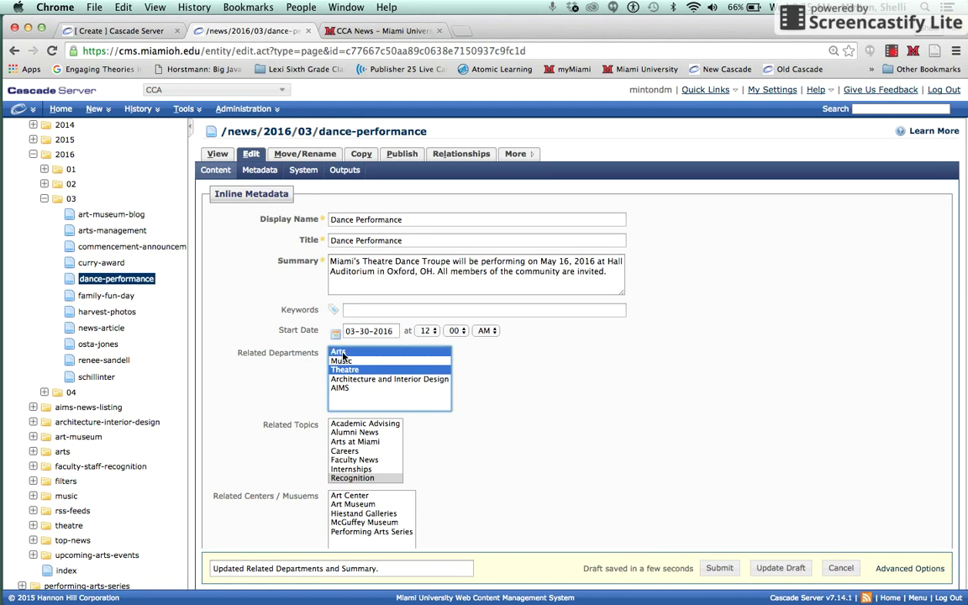
click(377, 442)
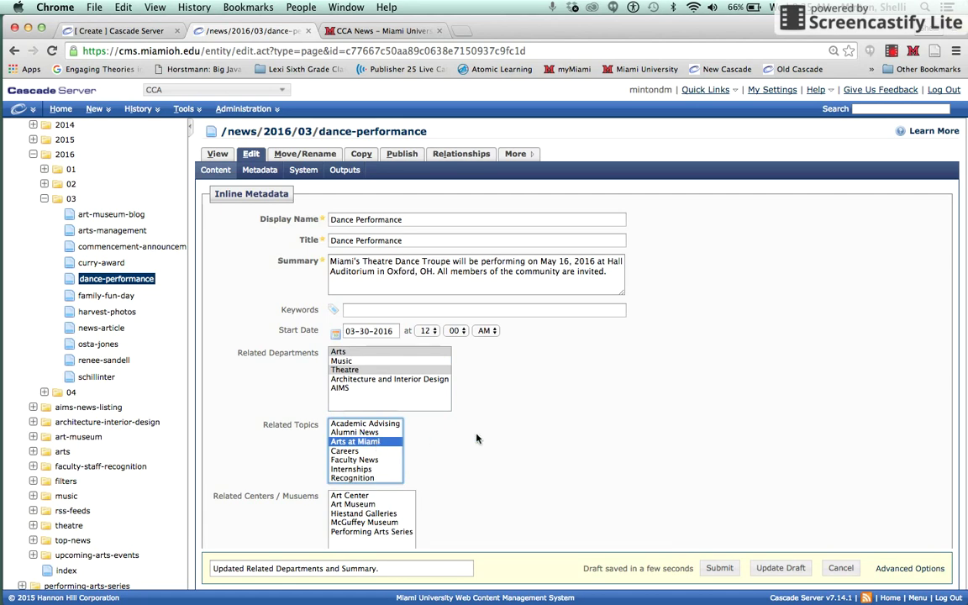
Examine the column layout options and the News Article fields, from the banner image and page content to the thumbnails, archive date and widgets
scroll(477, 438, down, 7)
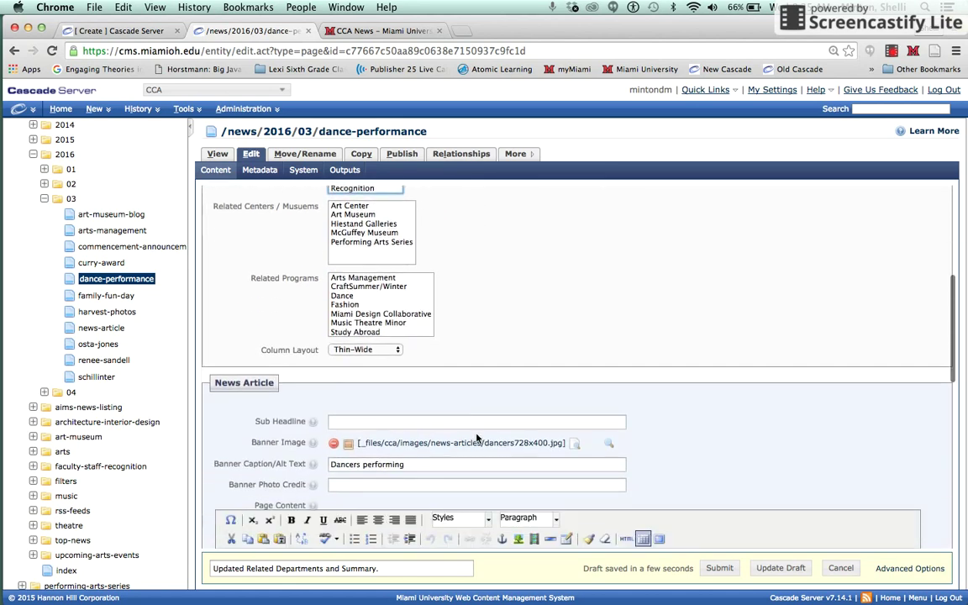
scroll(463, 294, down, 1)
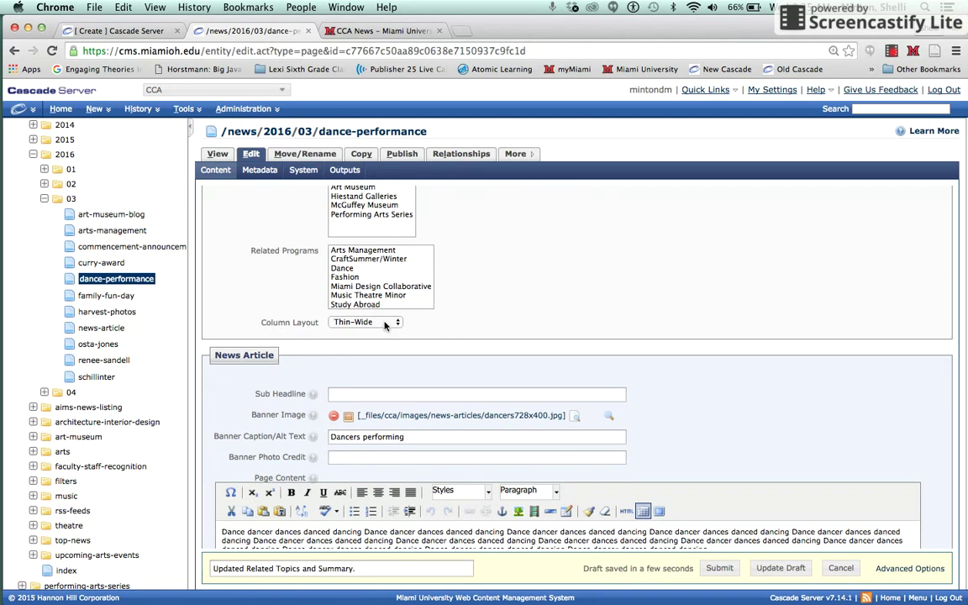
click(384, 324)
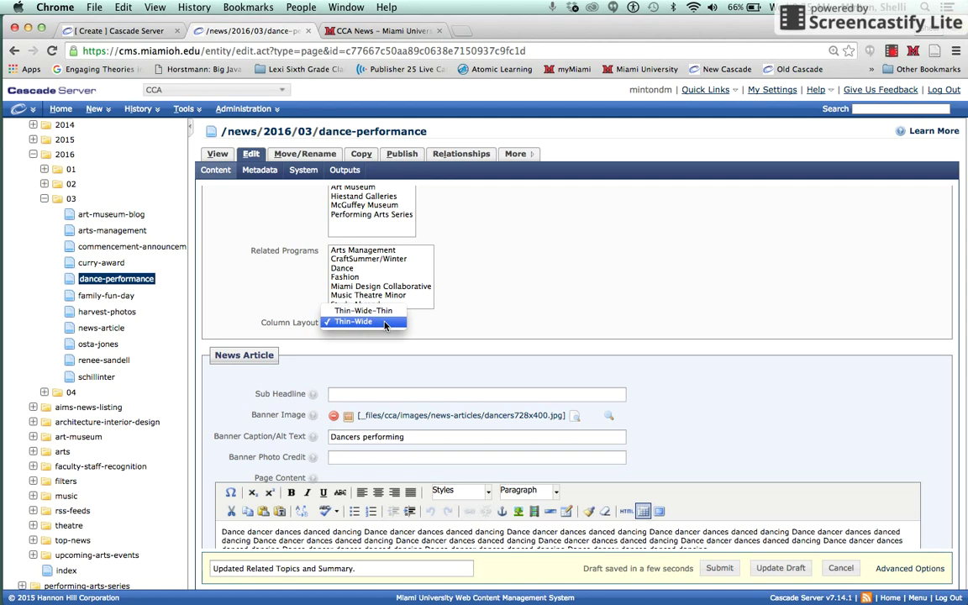
click(352, 289)
scroll(485, 360, down, 3)
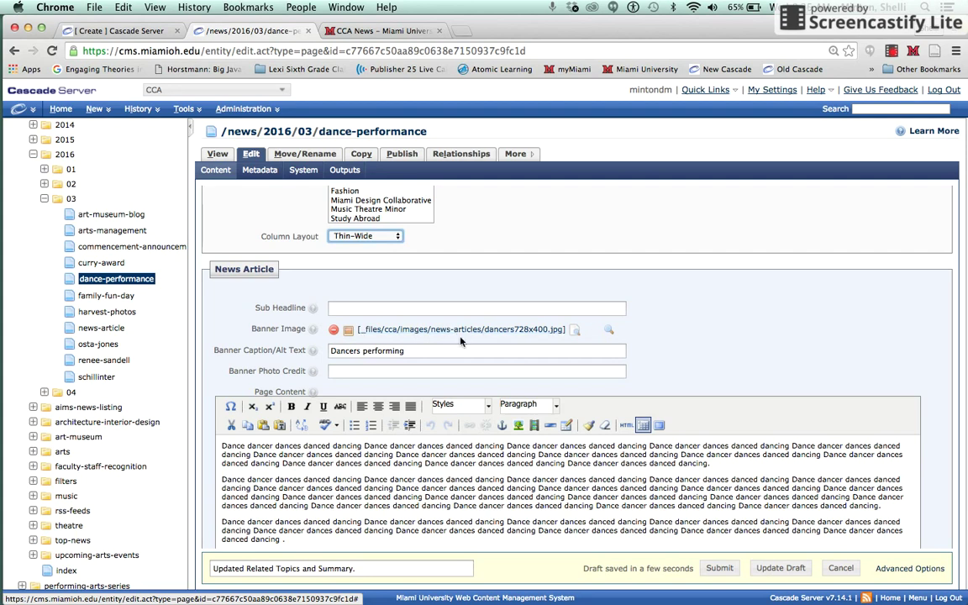
scroll(462, 342, down, 1)
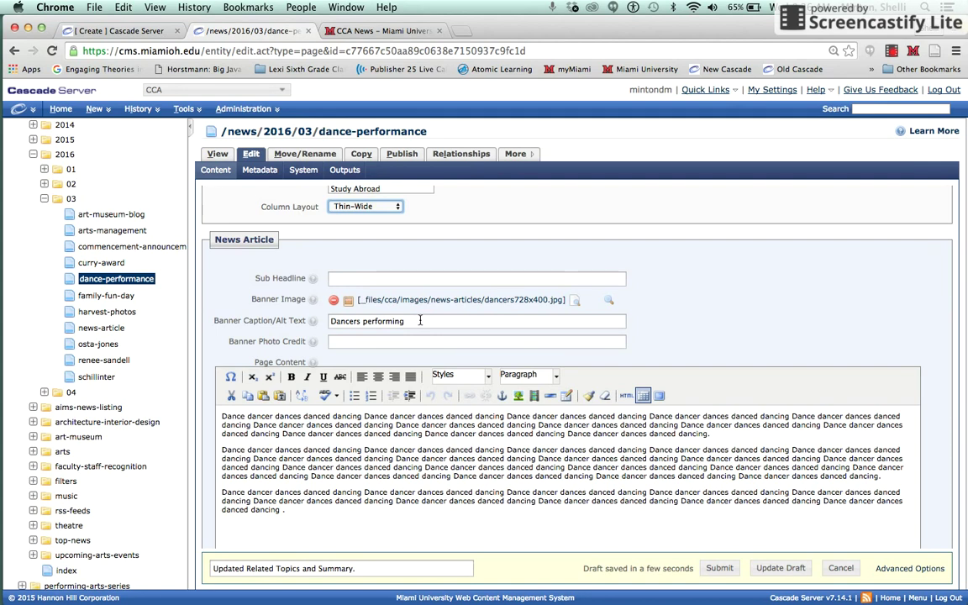
scroll(420, 320, down, 2)
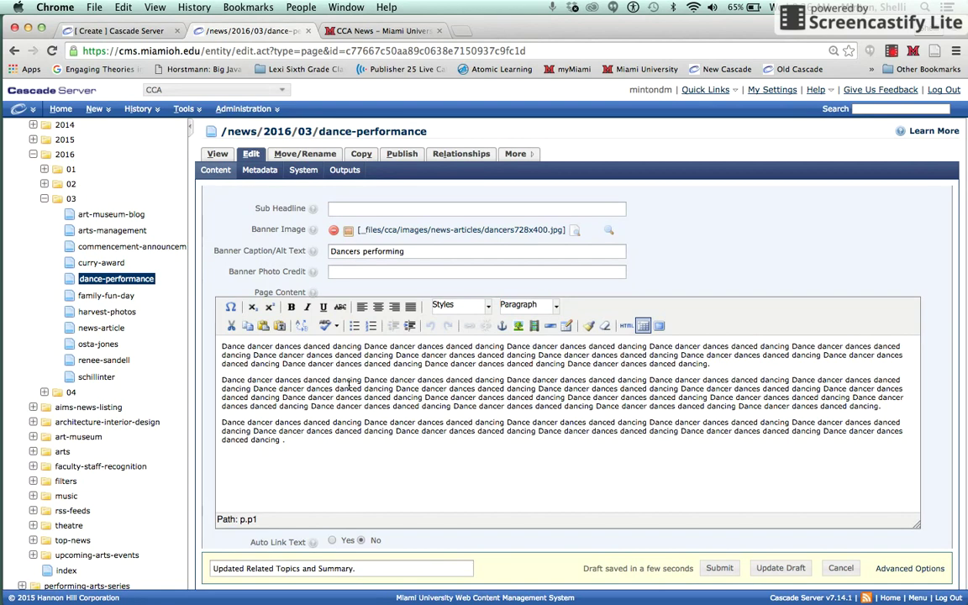
scroll(349, 385, down, 5)
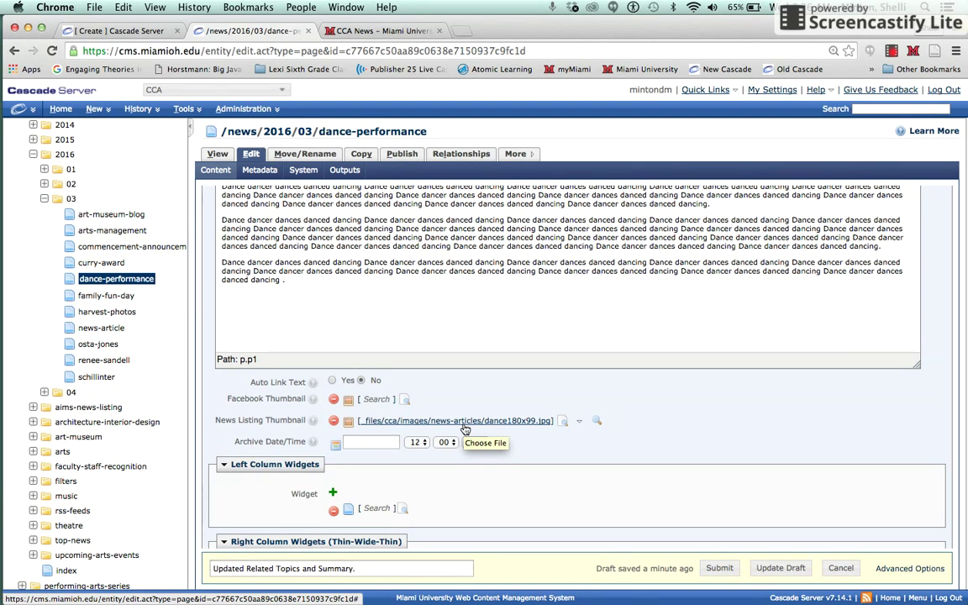
scroll(411, 375, down, 2)
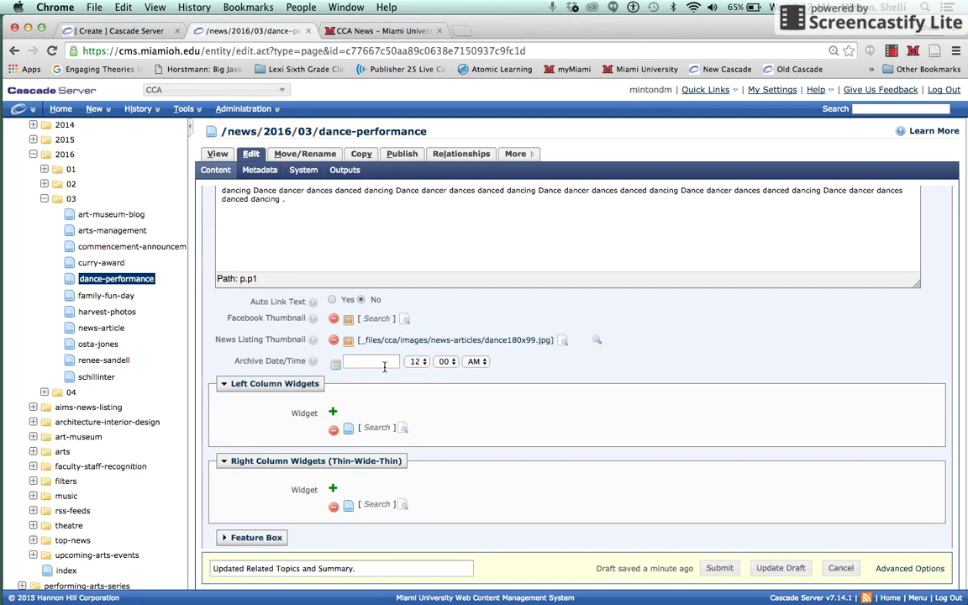
scroll(445, 365, down, 3)
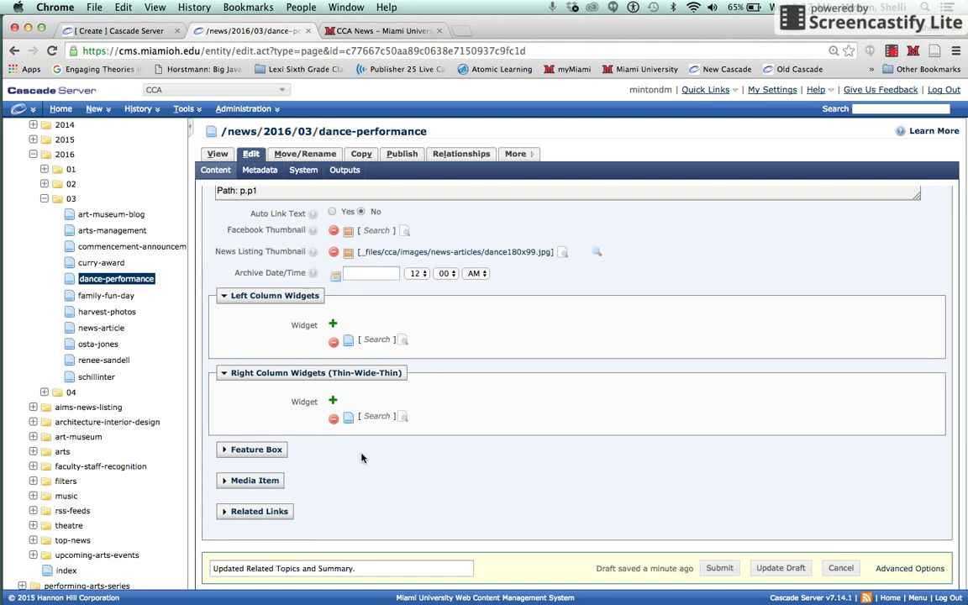
Submit the page edits and publish the page to CCA Test and News Database - Test
click(713, 573)
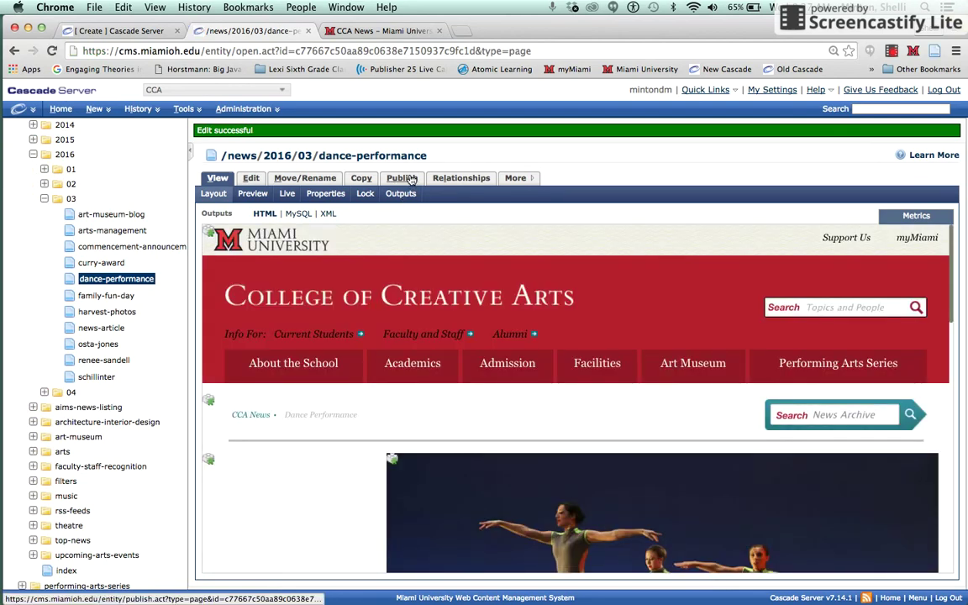
click(401, 178)
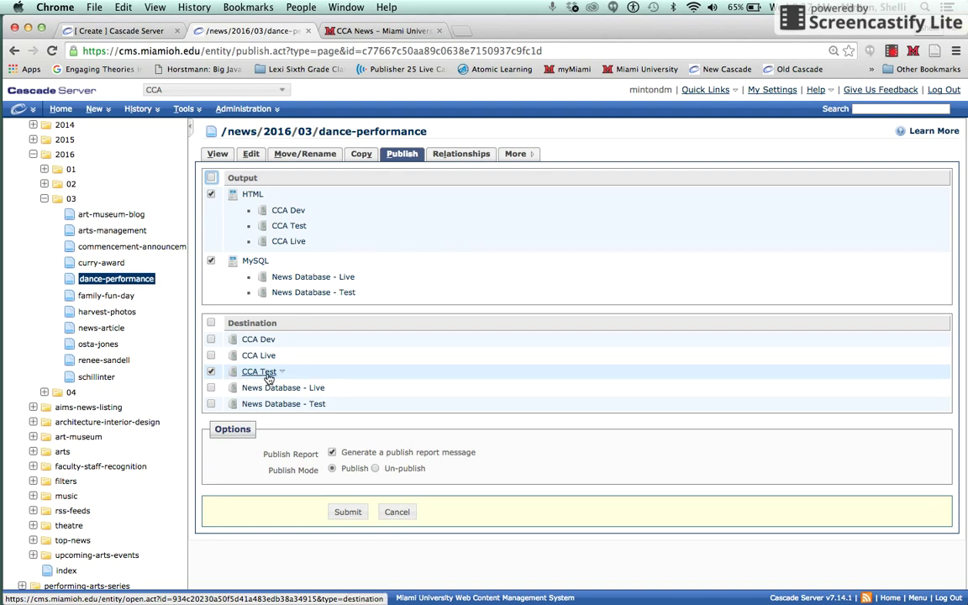
click(211, 404)
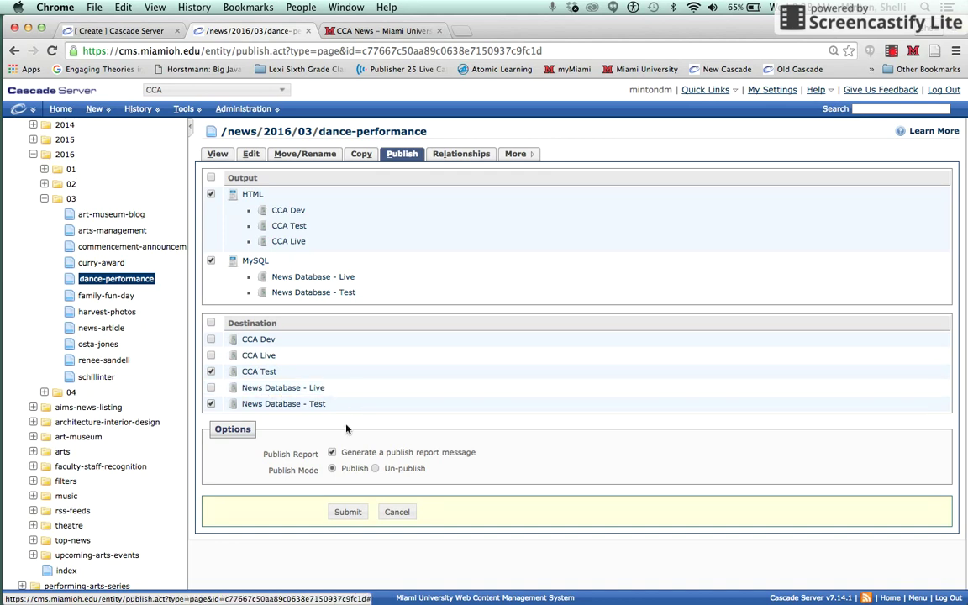
click(347, 512)
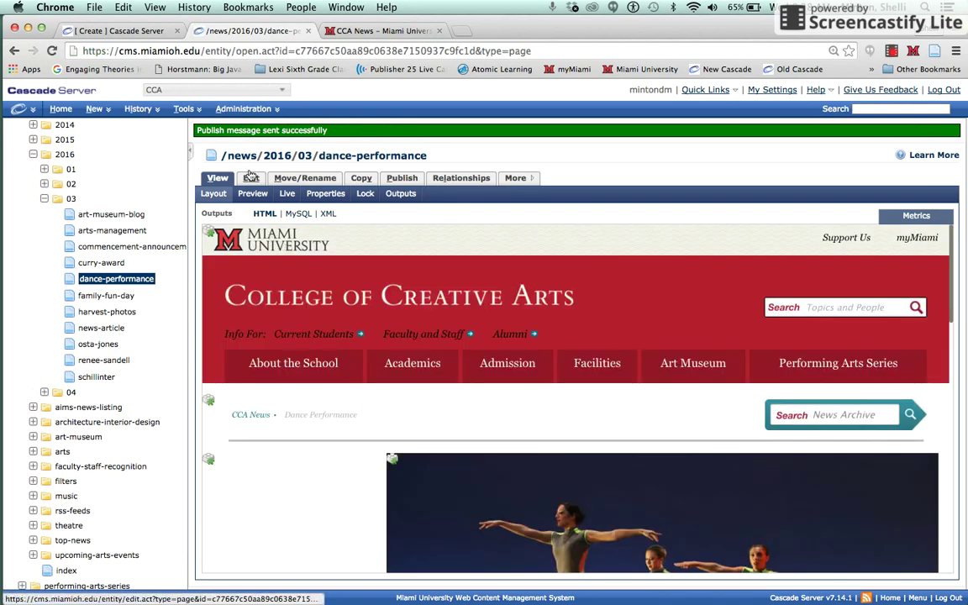
Reload the CCA News staging page, check the article in the Theatre and Music news listings, and return to CCA News
click(371, 32)
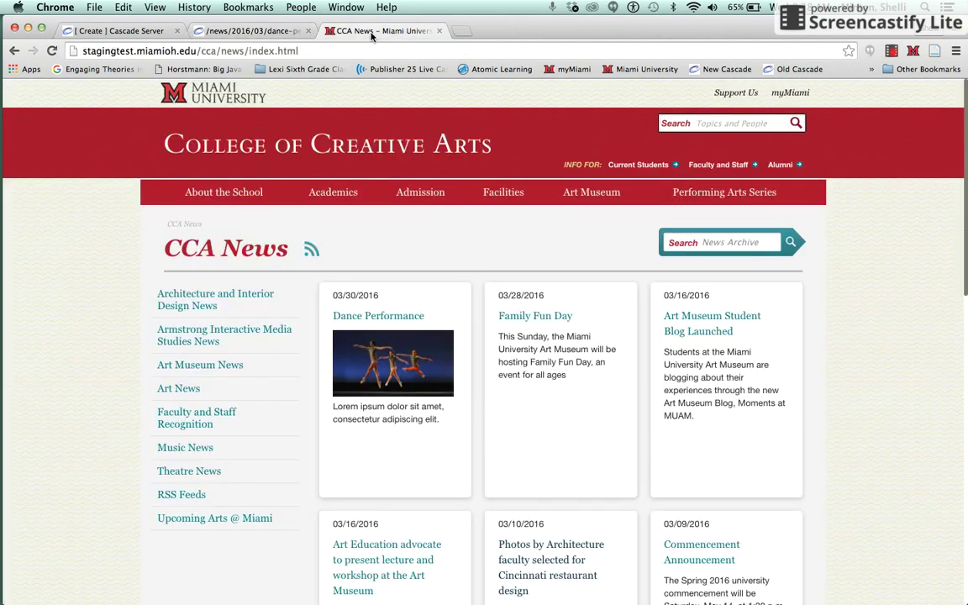
click(51, 51)
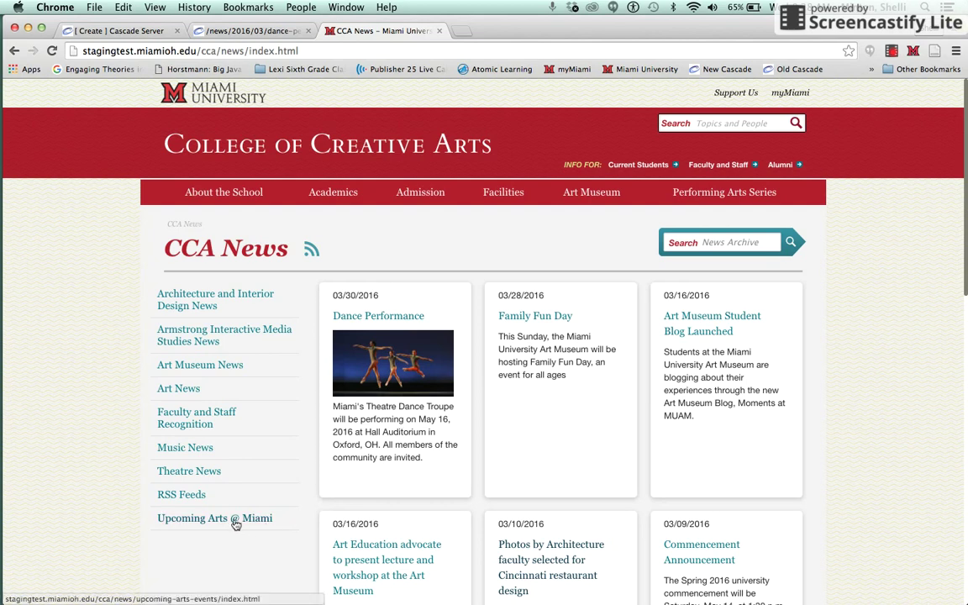
click(209, 474)
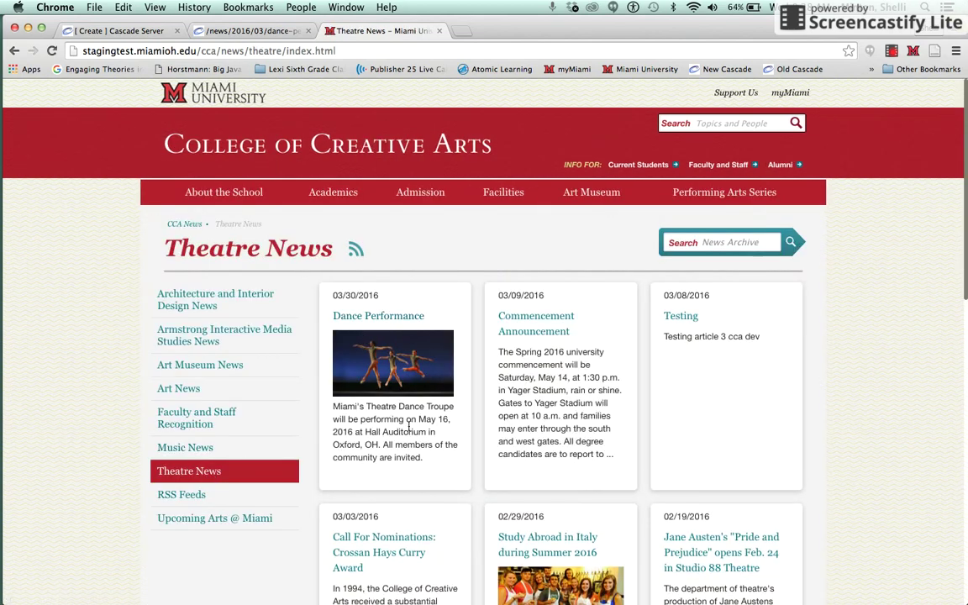
click(197, 448)
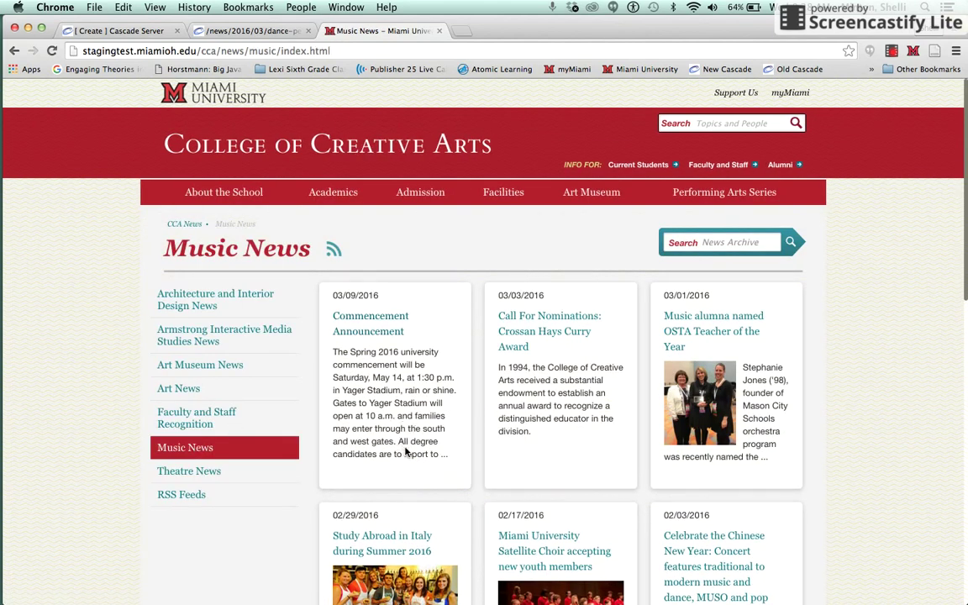
click(186, 224)
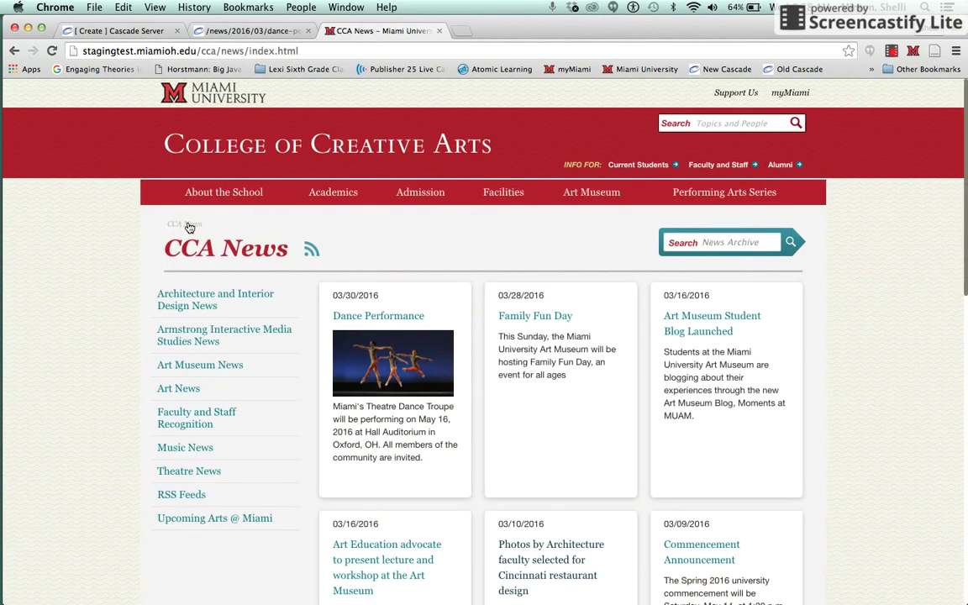
Un-publish the dance-performance page from CCA Test and News Database - Test
click(163, 33)
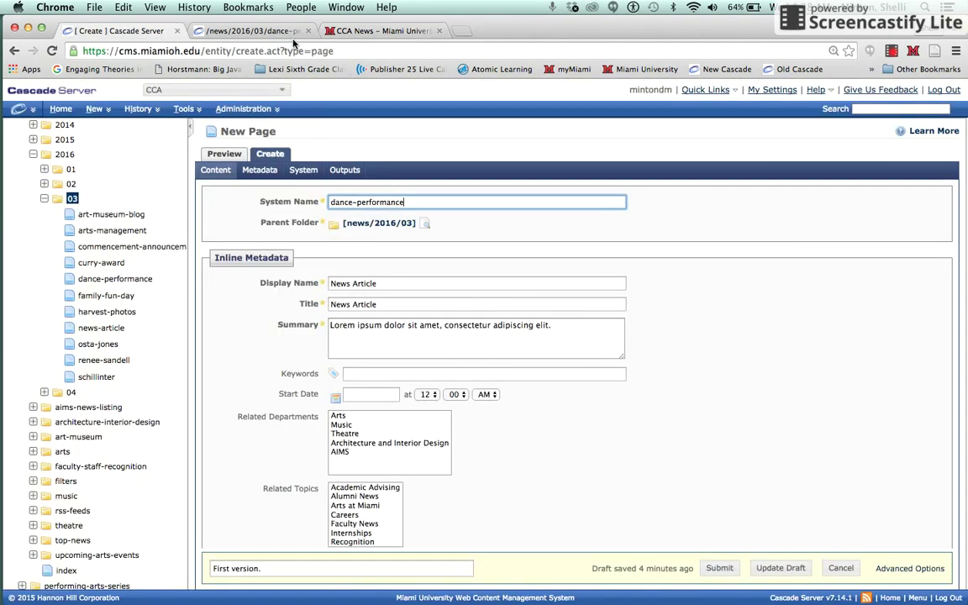
click(262, 32)
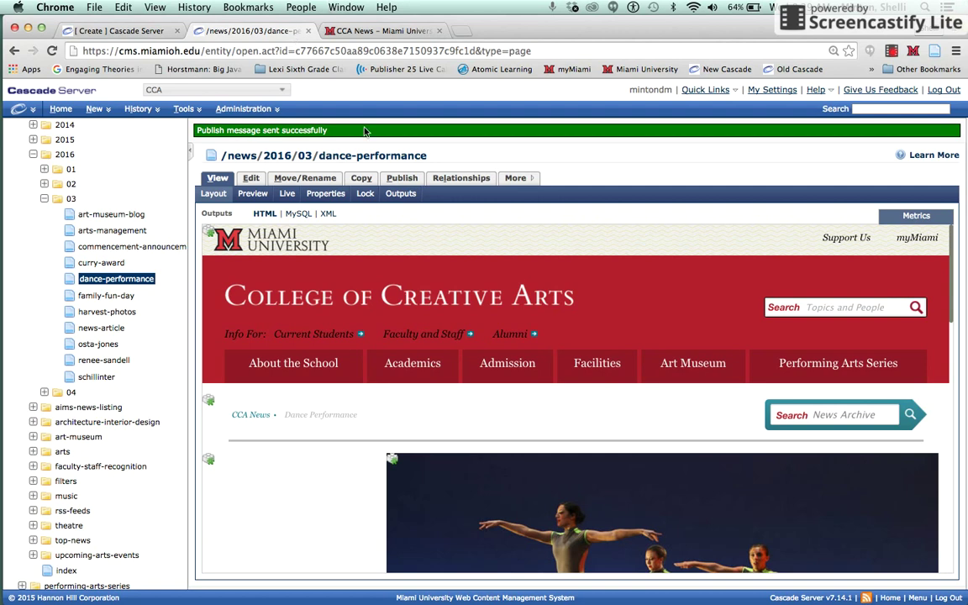
click(402, 179)
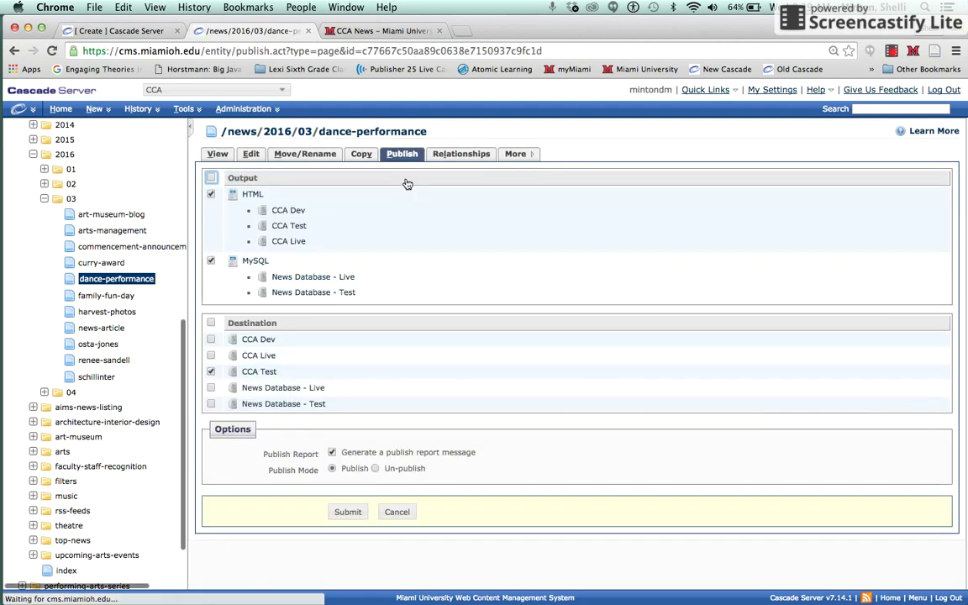
click(210, 405)
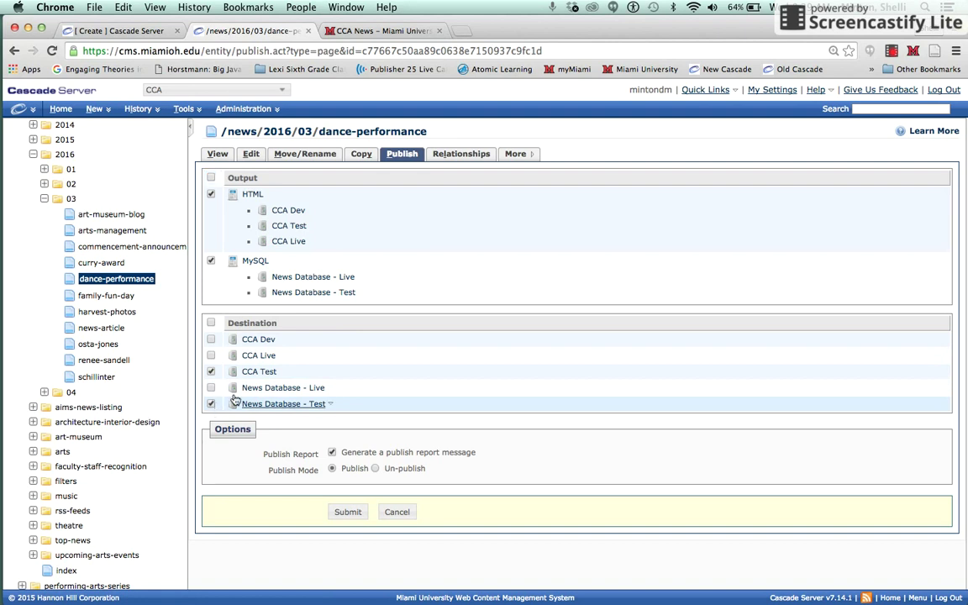
click(376, 469)
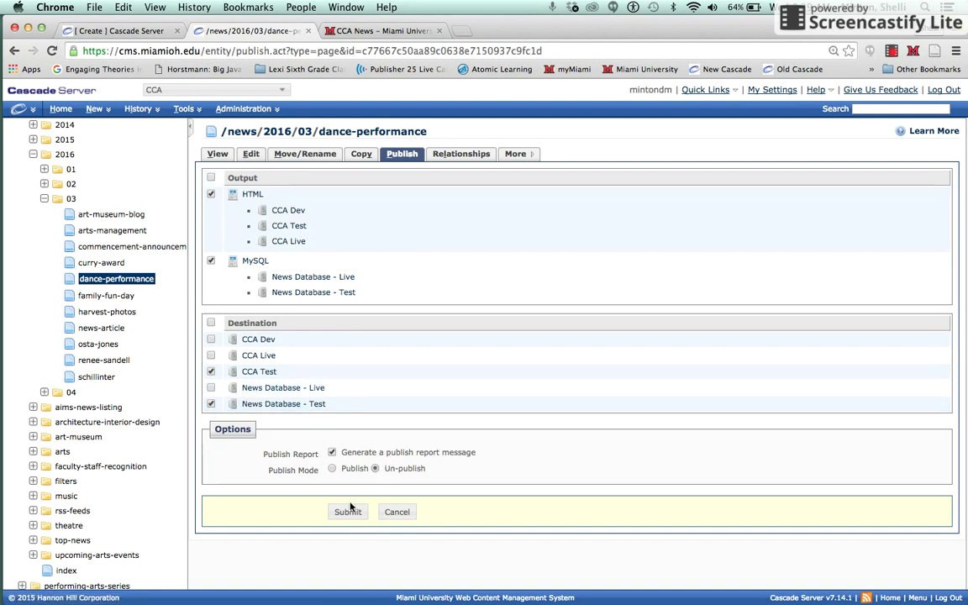
click(347, 513)
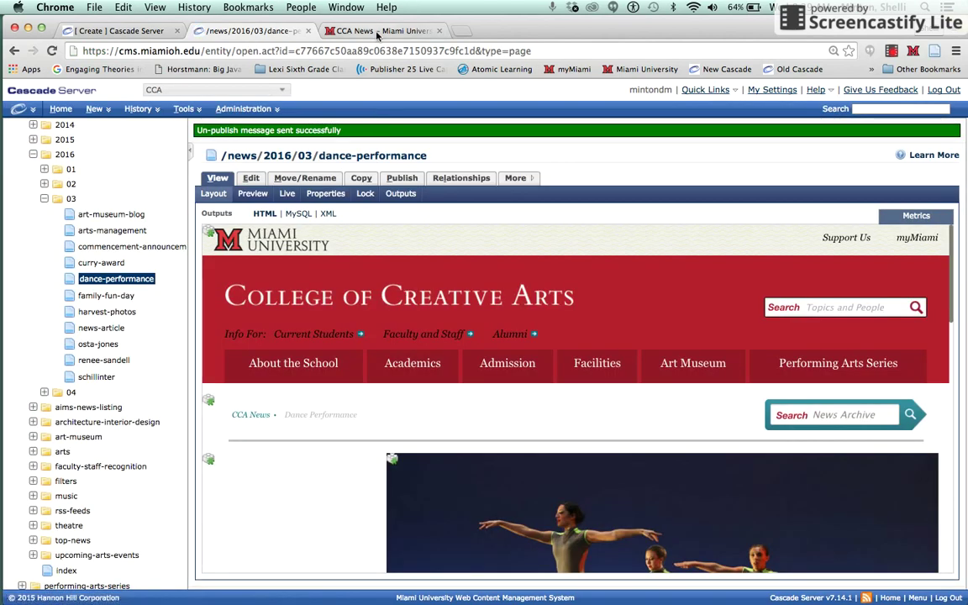
Reload the CCA News staging page to check the listing for the Dance Performance article
click(377, 32)
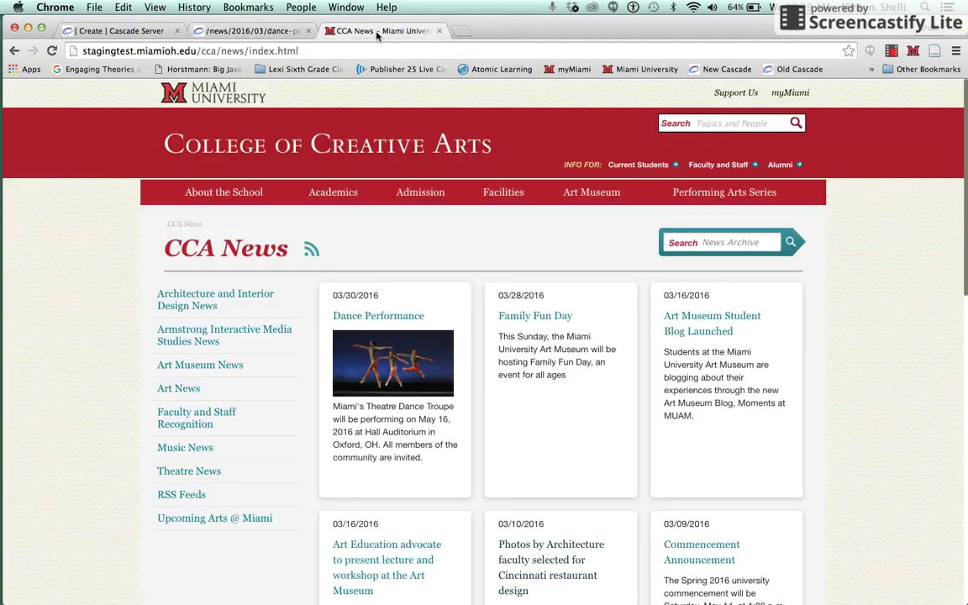
click(51, 51)
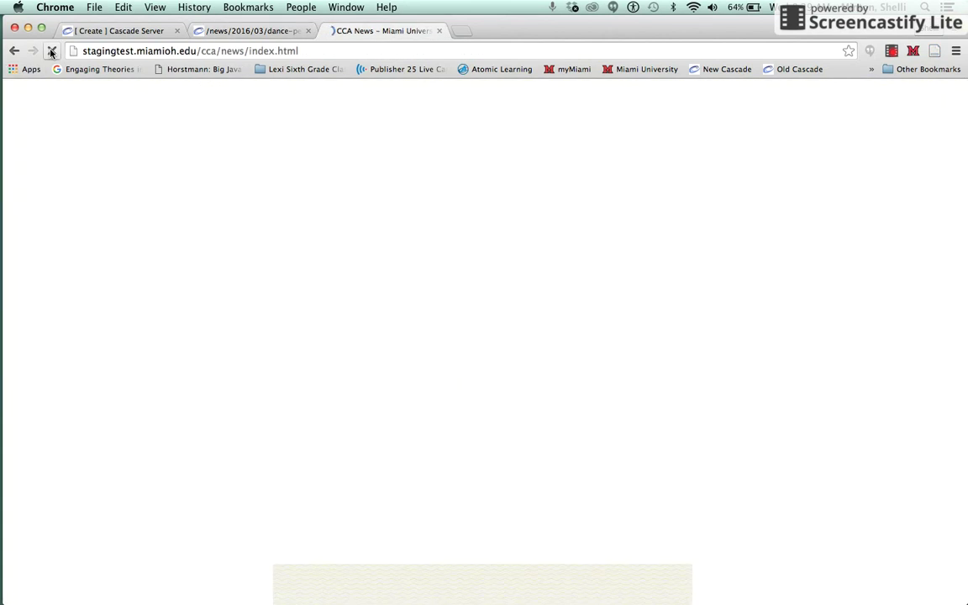